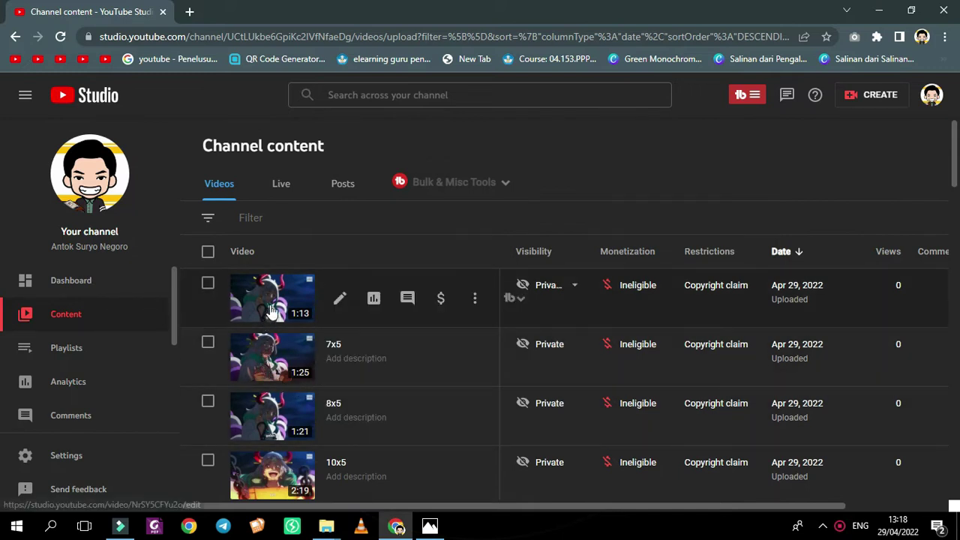
Step: View the example editing timeline in the image 1.JPG in Photos and return to the channel content page in Chrome
mouse_move(537, 377)
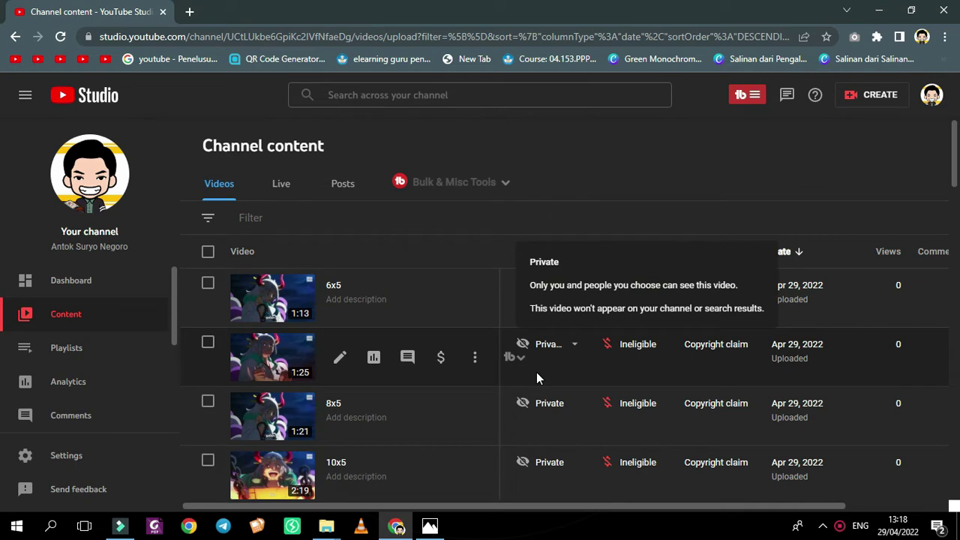
click(429, 526)
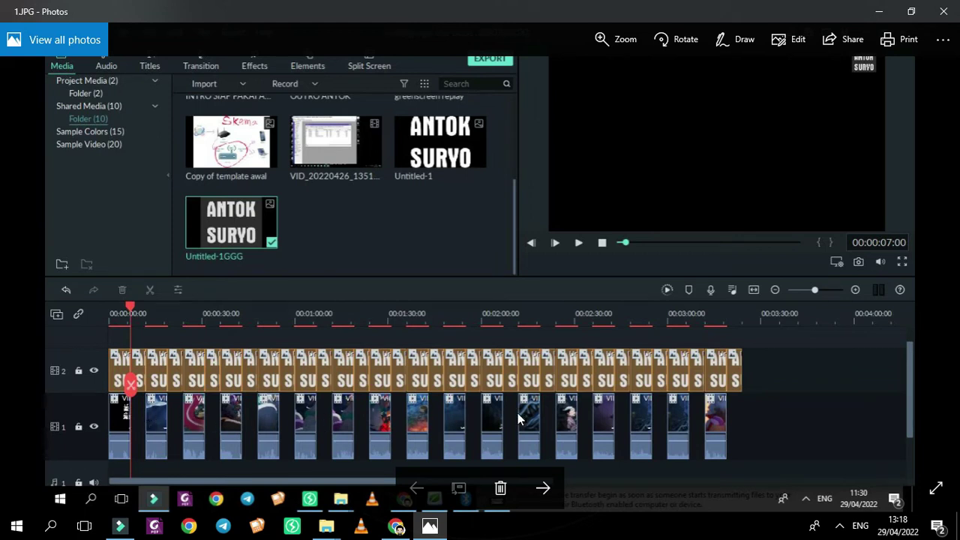
click(397, 526)
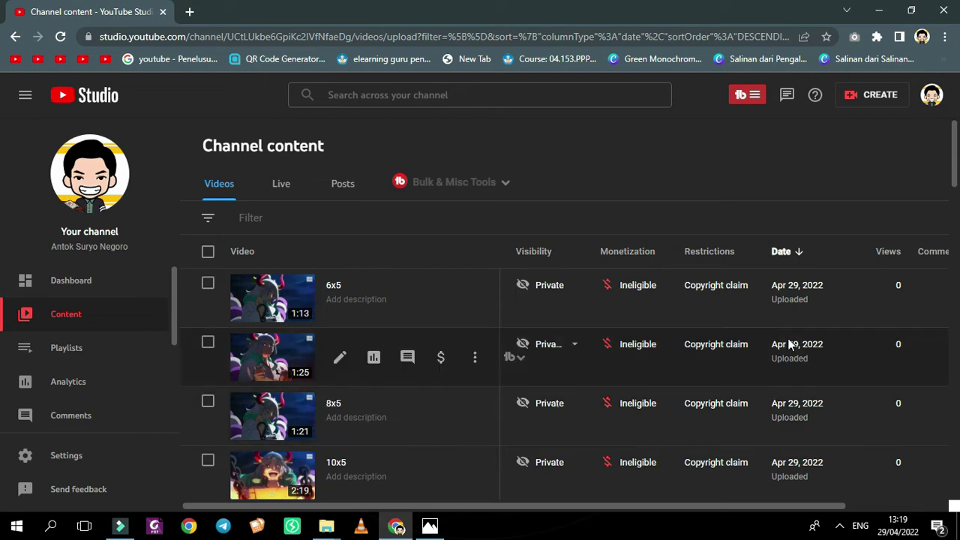
Step: Examine the visibility, monetization and restrictions of the private test uploads and the public one piece episode 1015 video
scroll(786, 345, down, 1)
scroll(766, 365, up, 1)
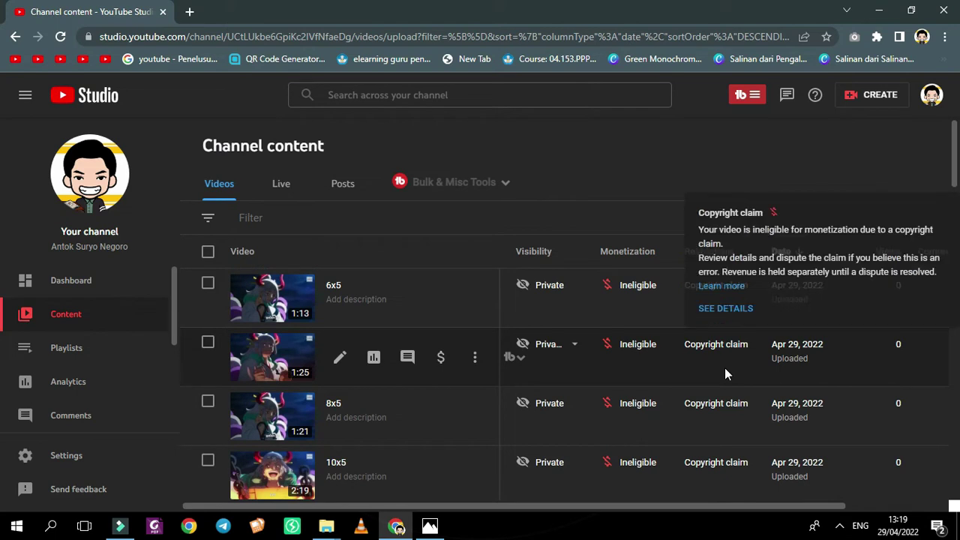
scroll(670, 388, down, 1)
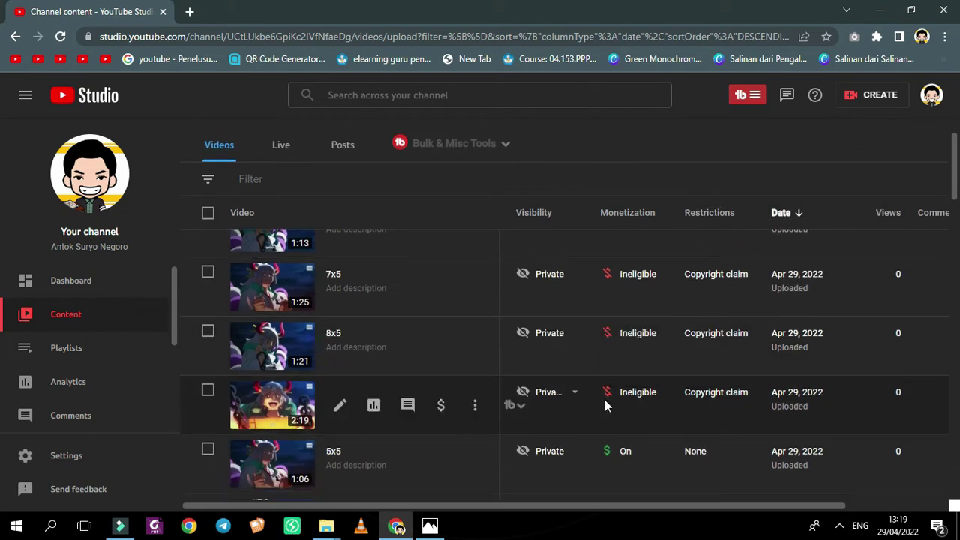
scroll(371, 469, down, 2)
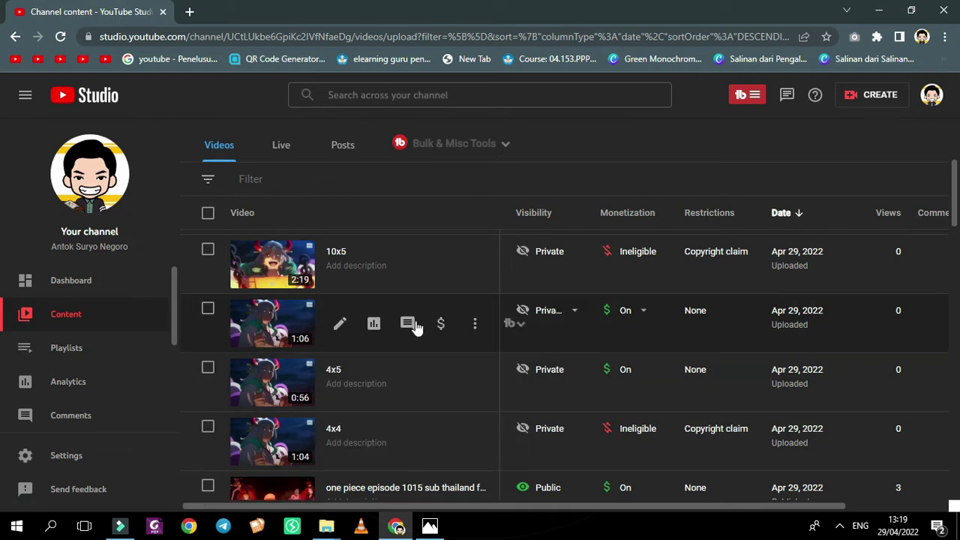
scroll(383, 344, up, 1)
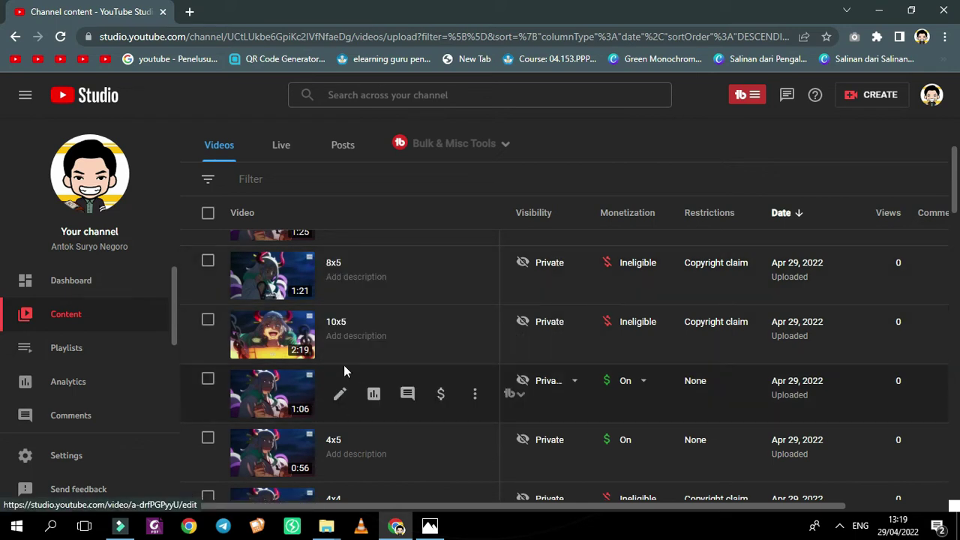
scroll(408, 362, up, 2)
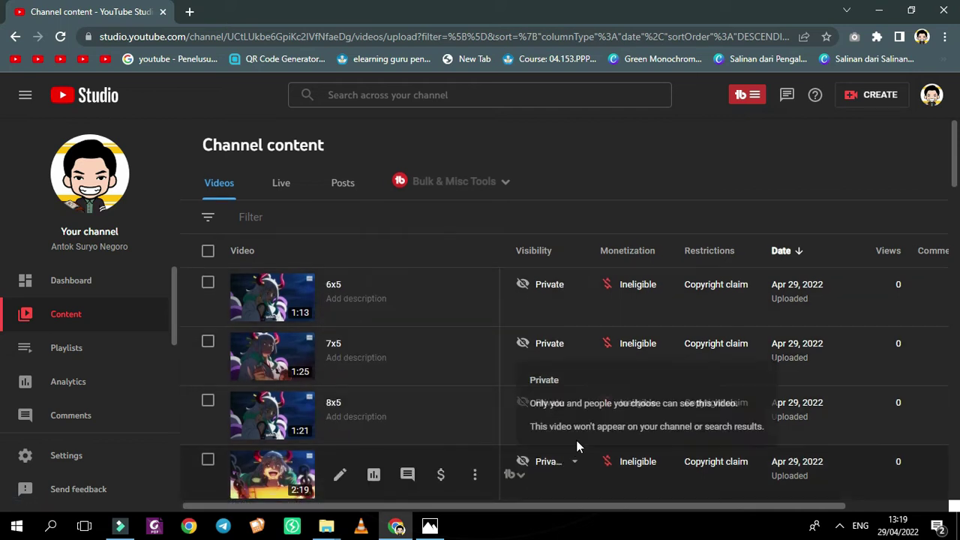
scroll(584, 426, down, 3)
scroll(548, 416, up, 1)
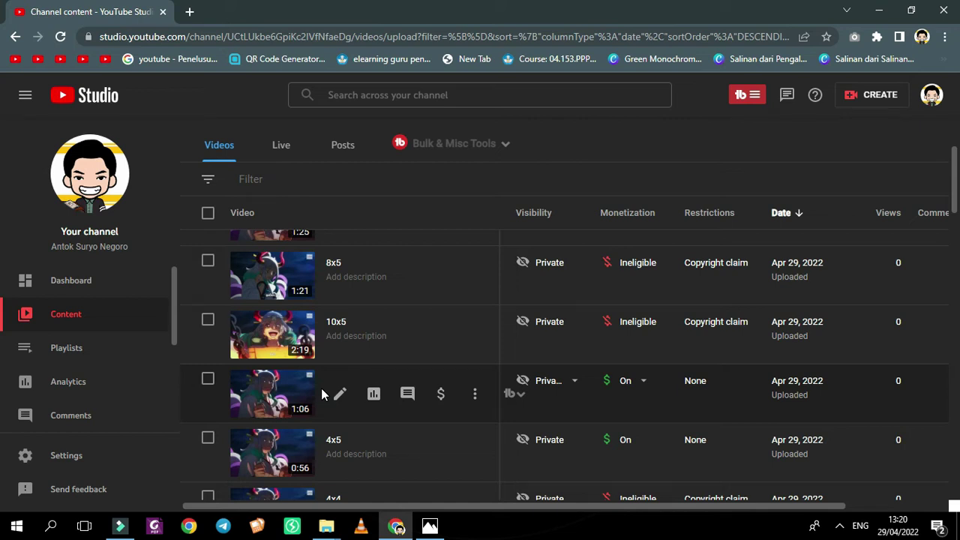
scroll(465, 425, down, 2)
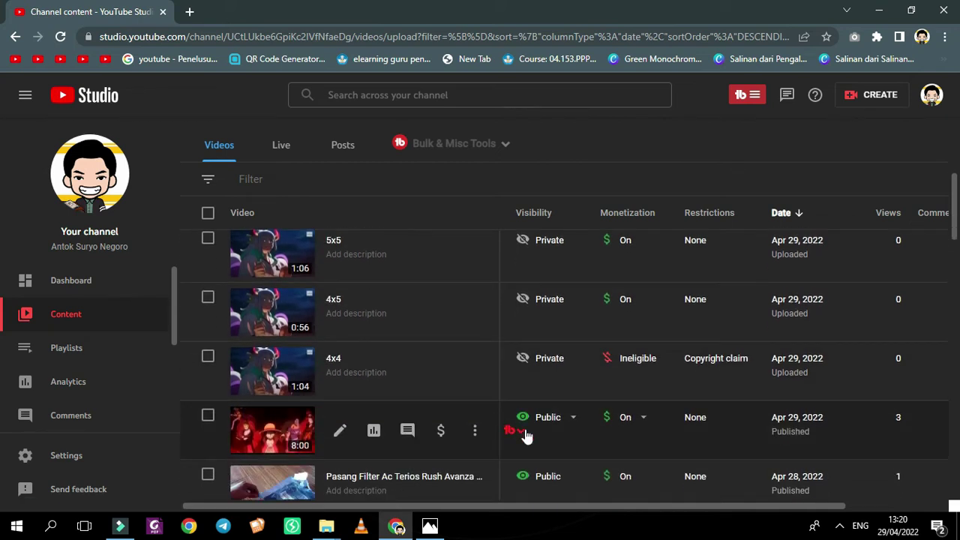
scroll(435, 390, down, 1)
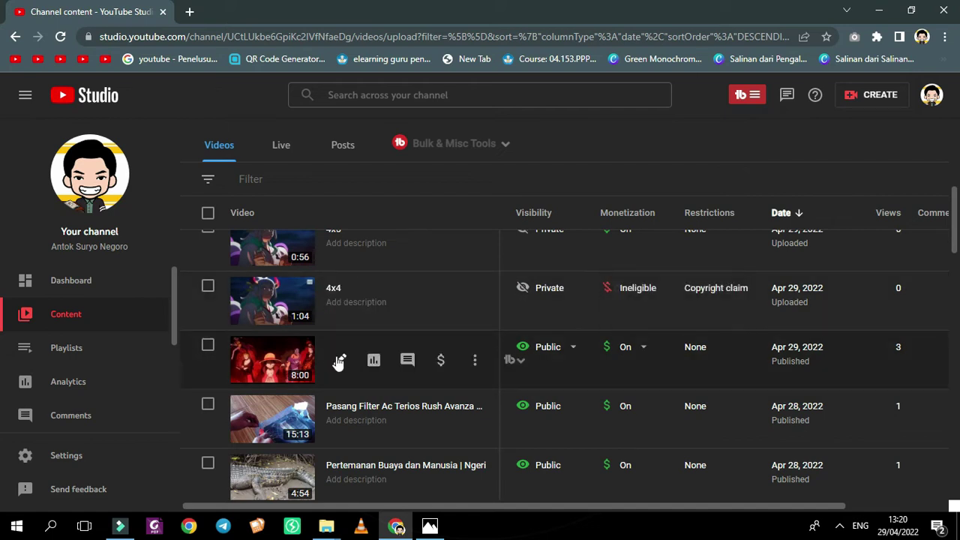
scroll(367, 365, up, 1)
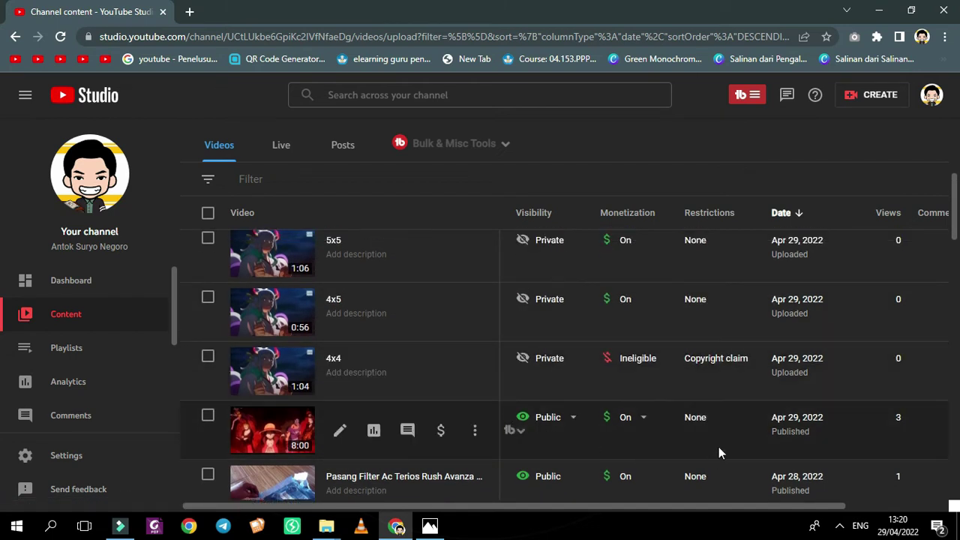
scroll(792, 443, down, 1)
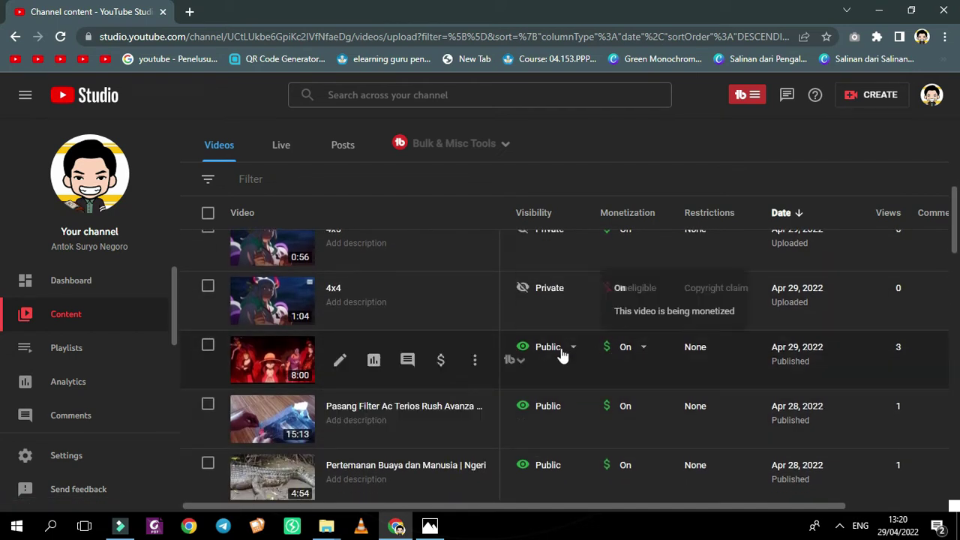
scroll(652, 364, up, 1)
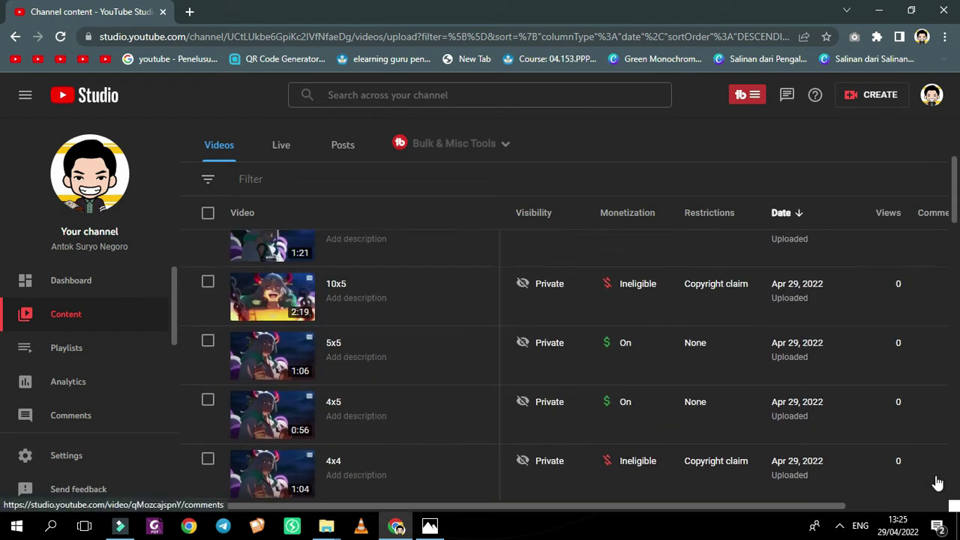
Step: Compare the copyright restriction and monetization status across the test uploads 4x4, 4x5, 5x5, 6x5, 7x5, 8x5 and 10x5
scroll(935, 482, up, 2)
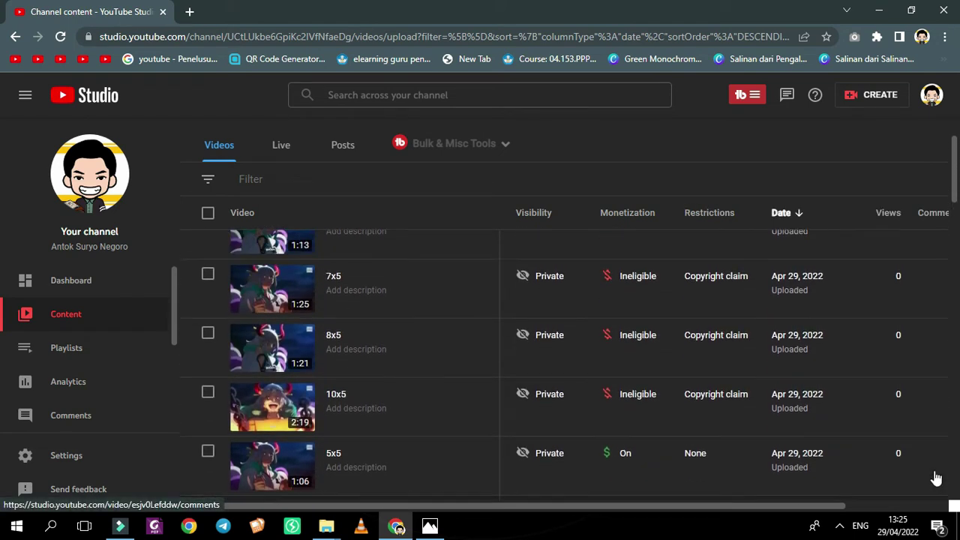
scroll(936, 478, up, 1)
scroll(921, 476, down, 1)
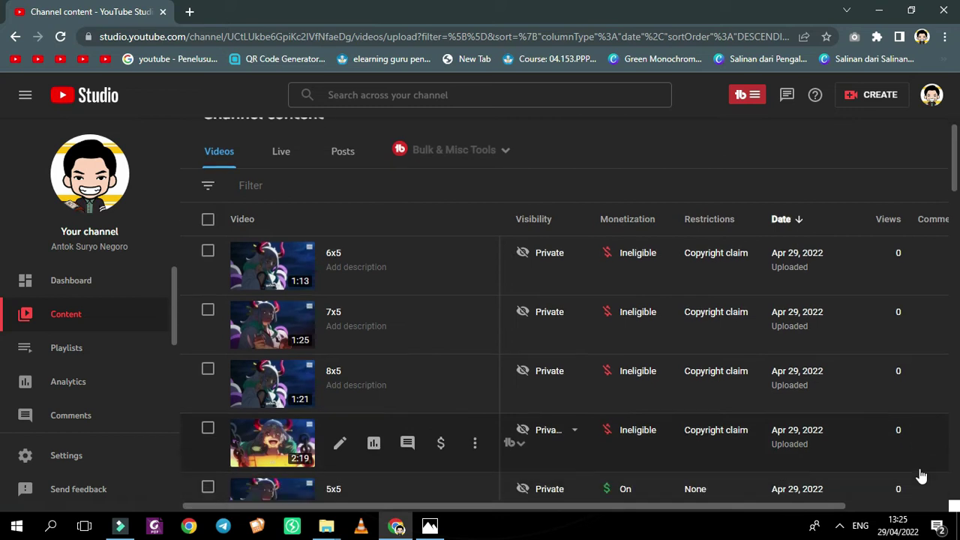
scroll(922, 476, down, 3)
scroll(922, 473, down, 1)
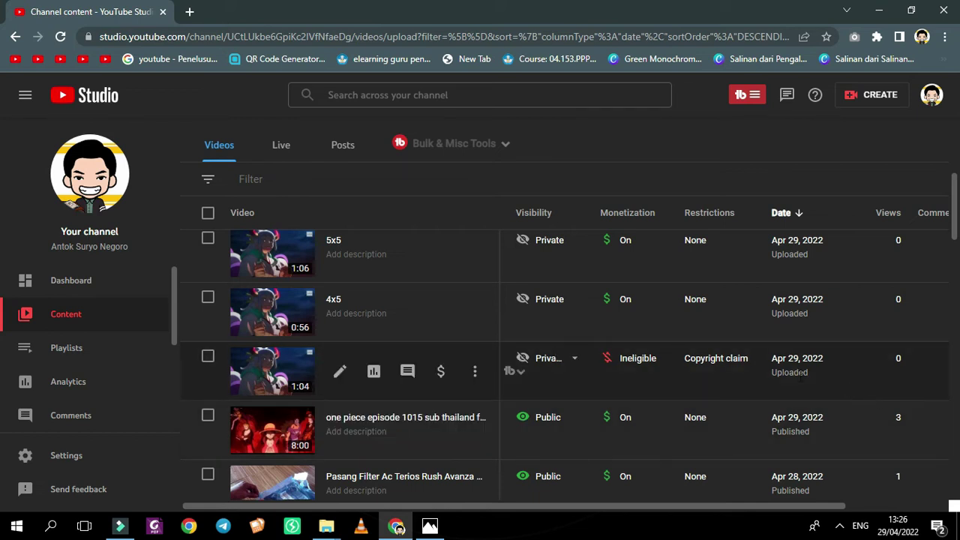
mouse_move(700, 361)
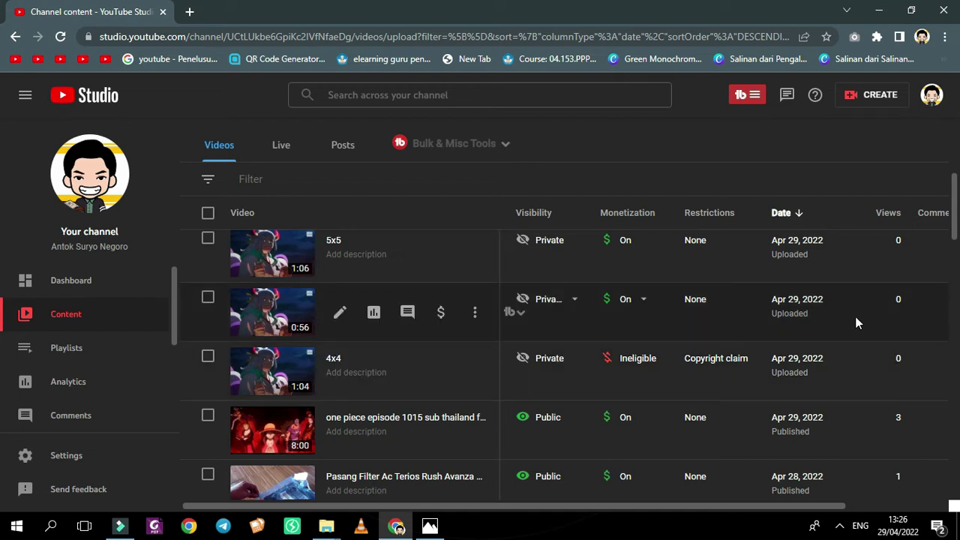
scroll(854, 320, up, 1)
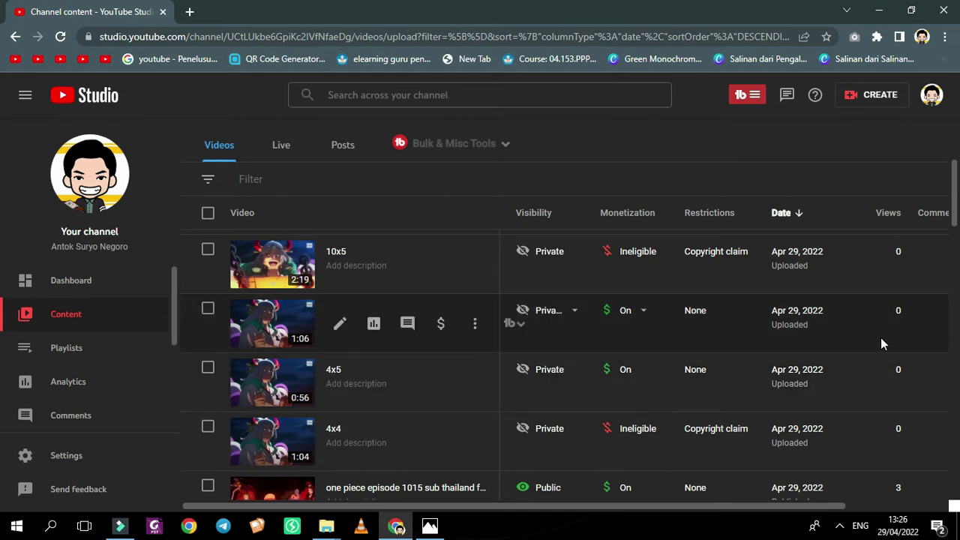
scroll(881, 338, up, 1)
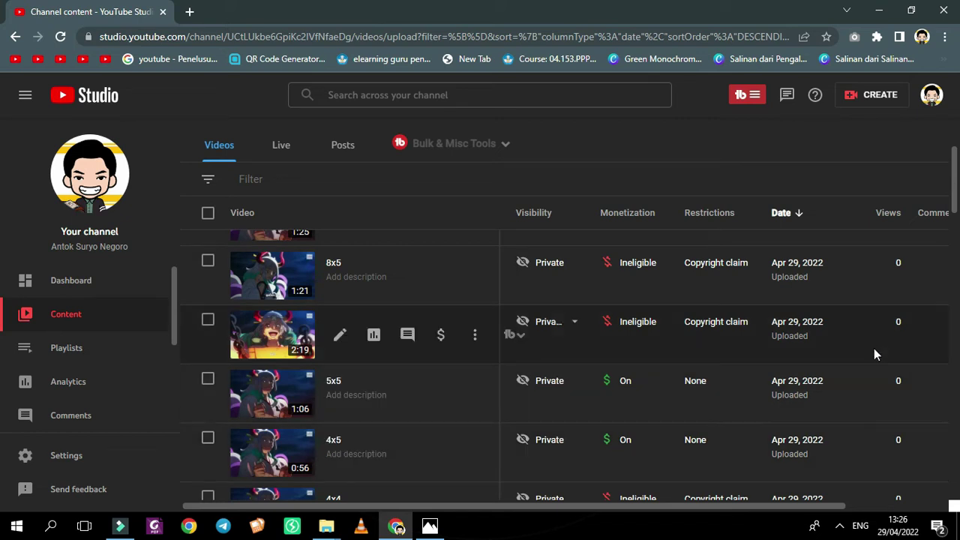
scroll(885, 364, up, 1)
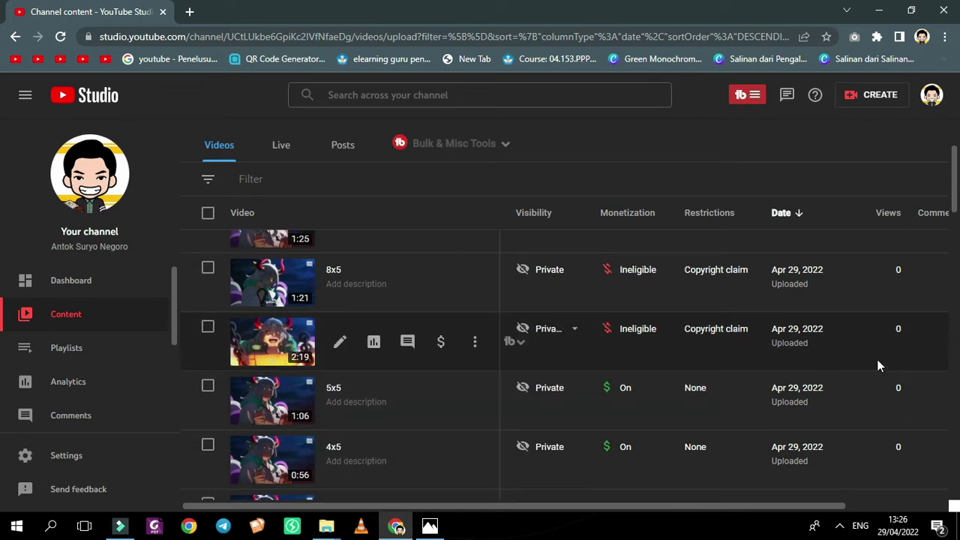
scroll(865, 358, up, 1)
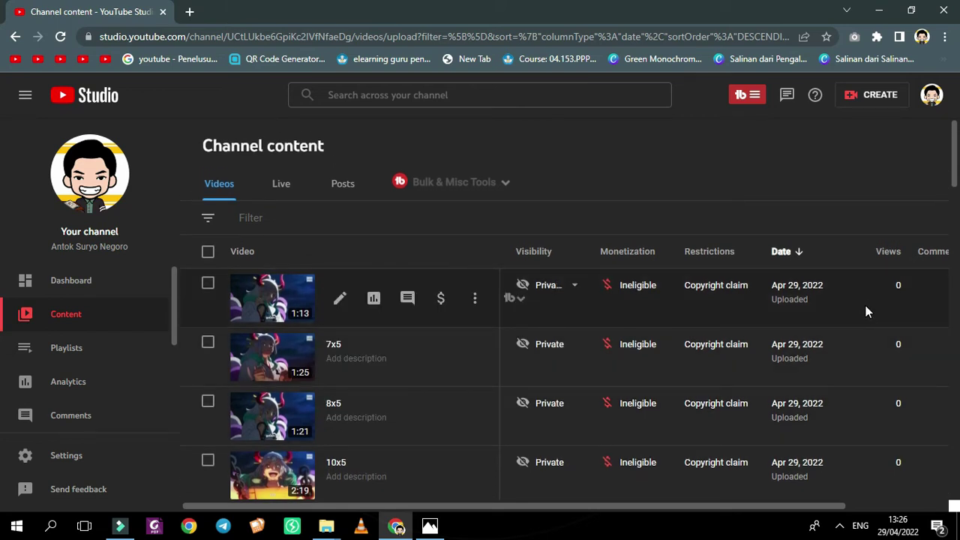
scroll(866, 306, down, 3)
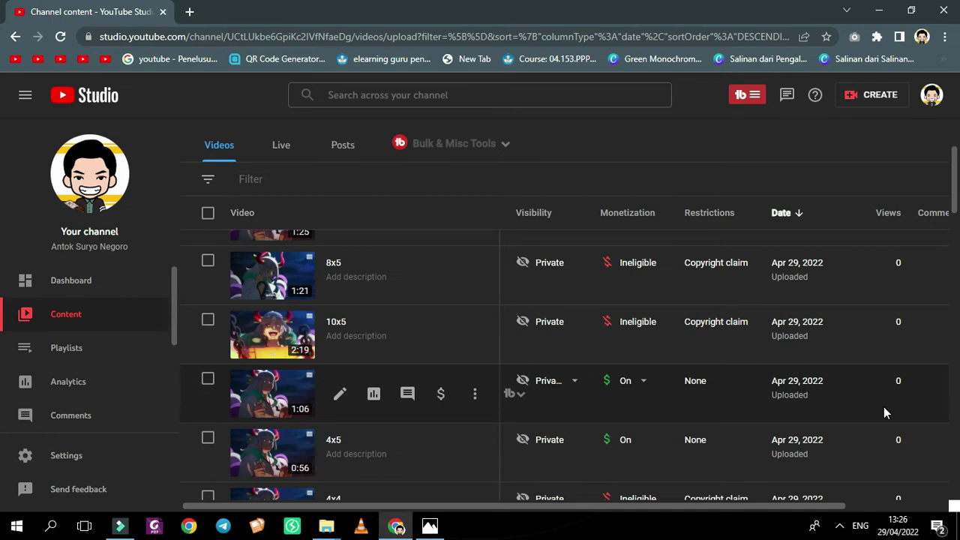
scroll(878, 402, down, 1)
scroll(851, 390, down, 1)
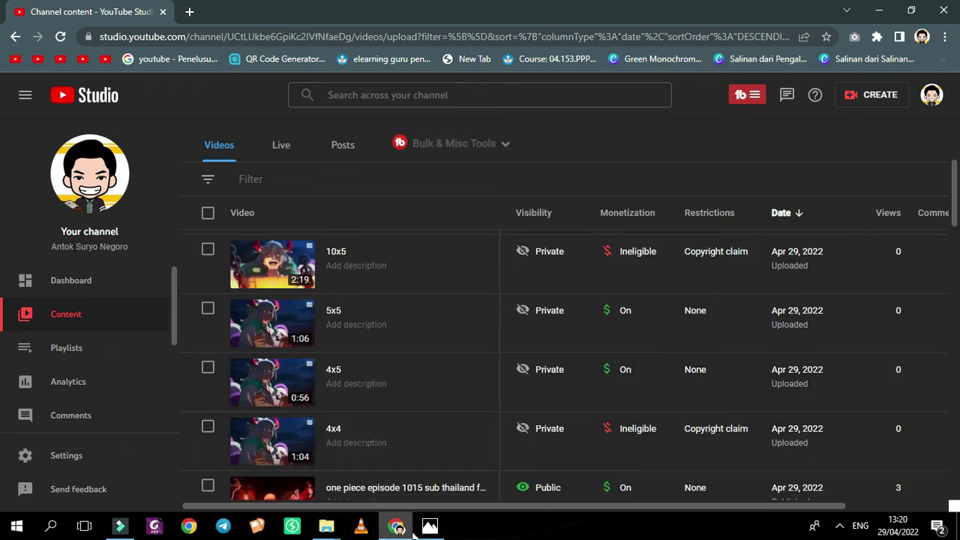
Step: Revisit the example timeline image in Photos, switch to the one piece project in Filmora and place the playhead at the timeline start
click(426, 527)
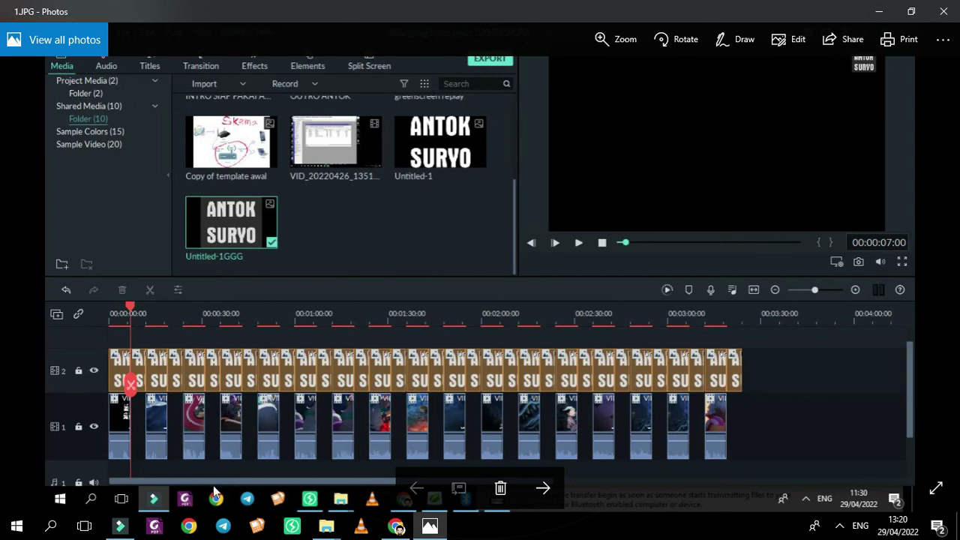
click(120, 525)
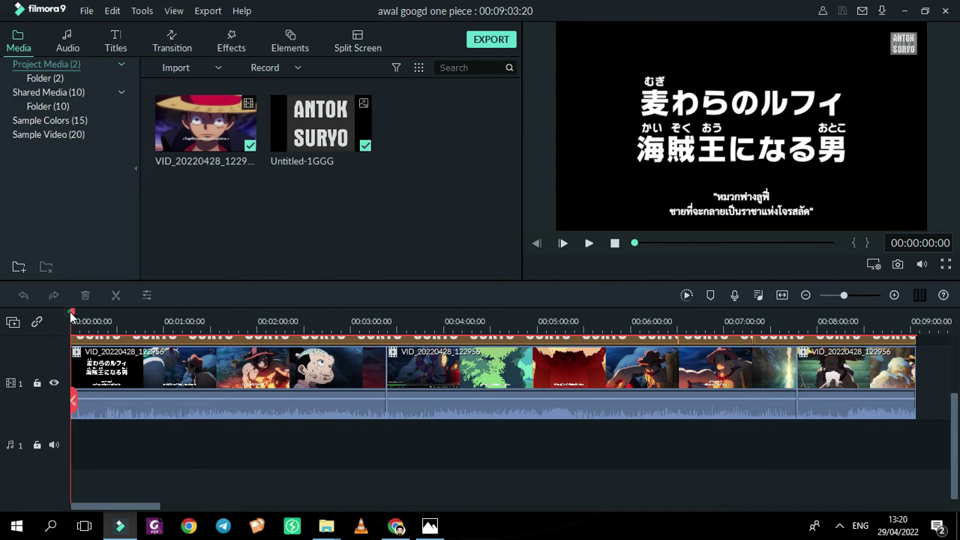
drag(72, 313, 43, 321)
key(shift+Right)
key(shift+Right)
key(shift+Right)
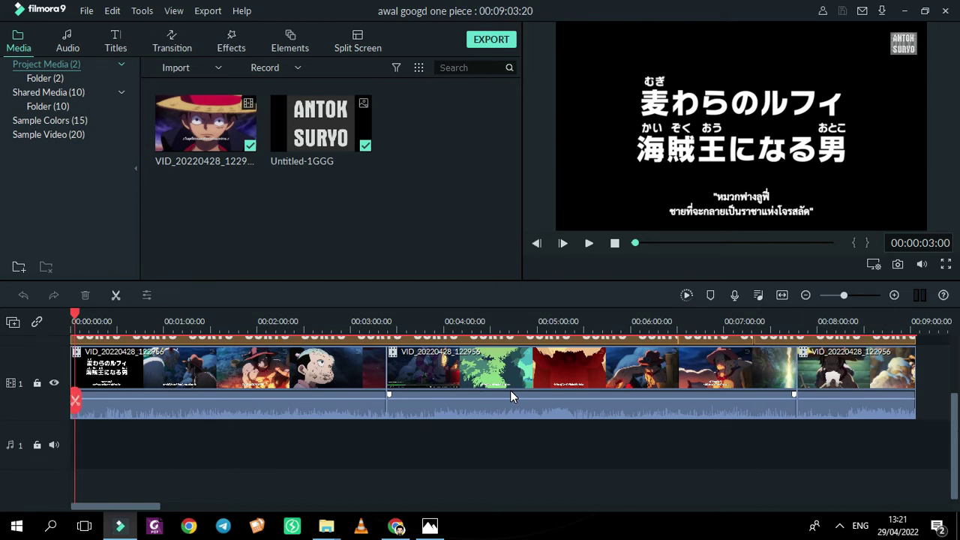
key(shift+Right)
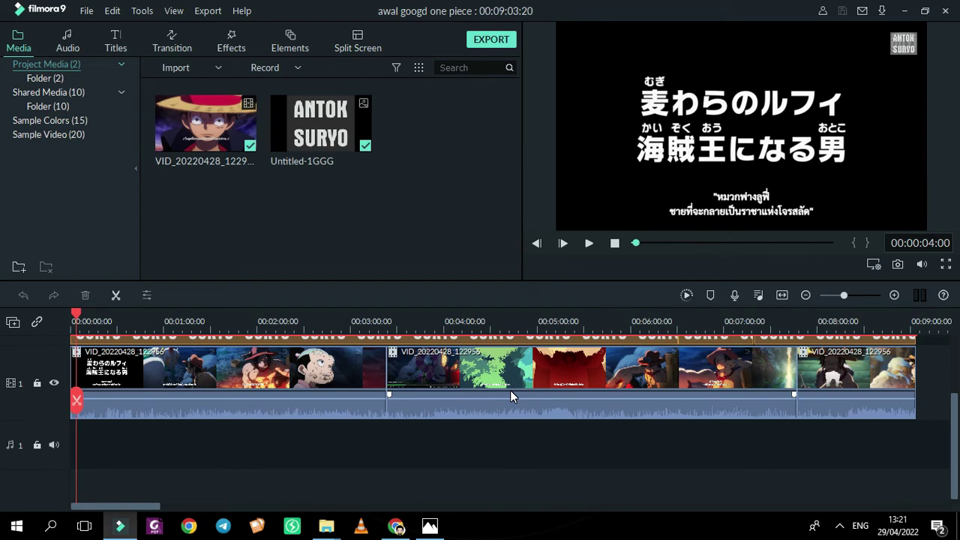
key(shift+Right)
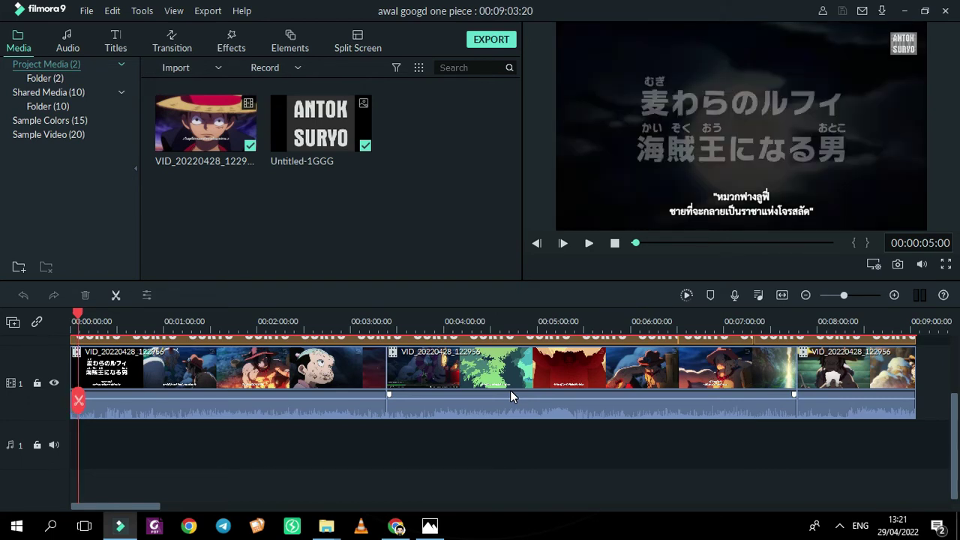
key(shift+Left)
key(shift+Left)
key(shift+Left)
key(shift+Left)
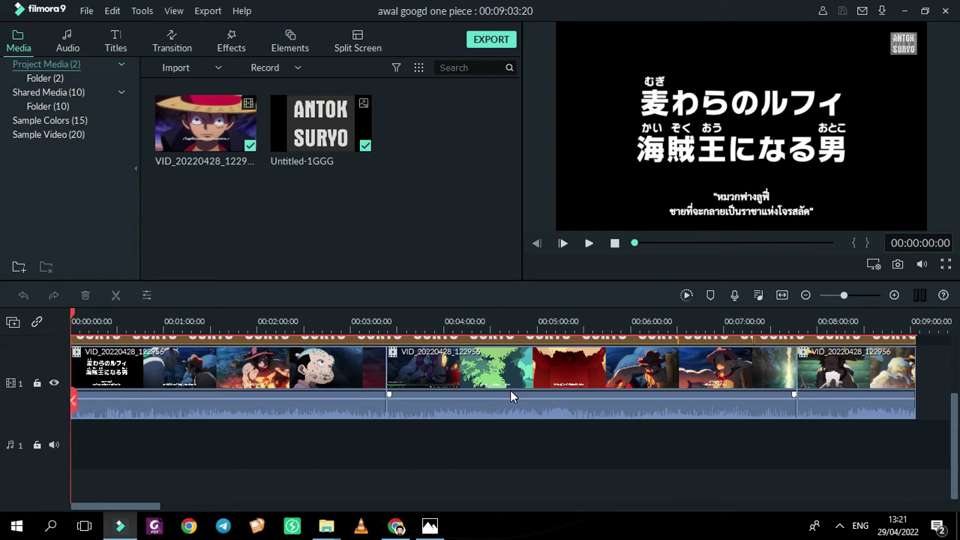
Step: Split the first video clip on track 1 at 00:00:05:00 and dismiss the Filter Keys prompt
key(shift+Right)
key(shift+Right)
key(shift+Right)
key(shift+Right)
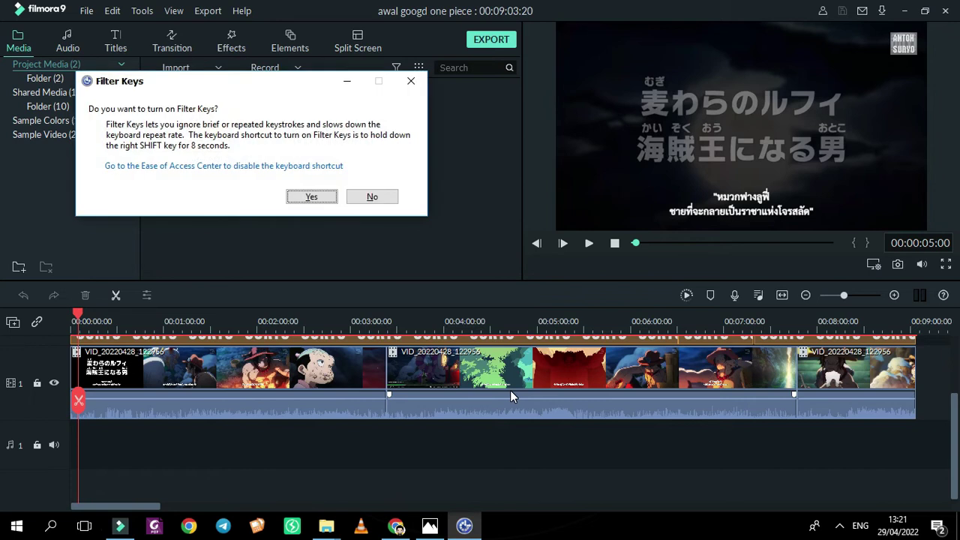
click(412, 80)
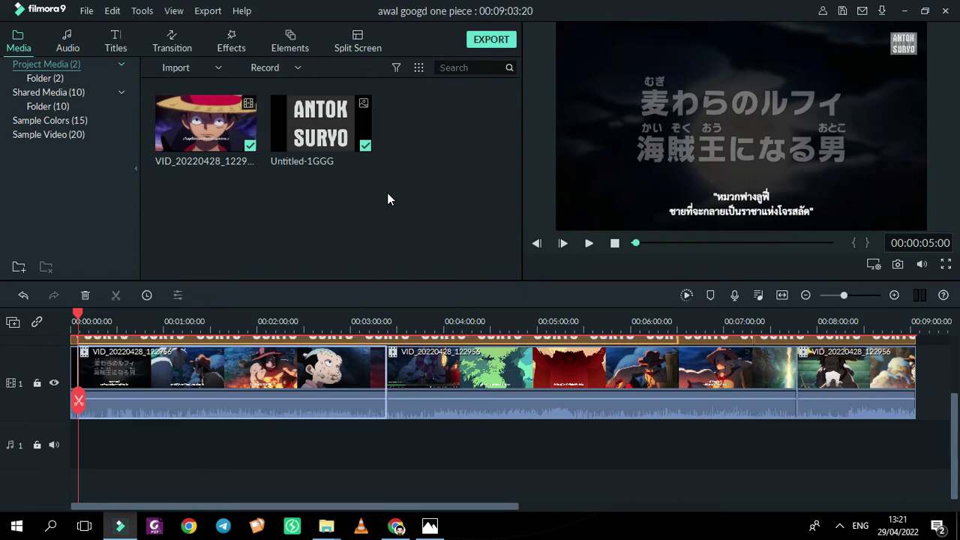
Step: Split the video clip on track 1 at 00:00:10:00, five seconds after the previous cut
scroll(203, 318, up, 3)
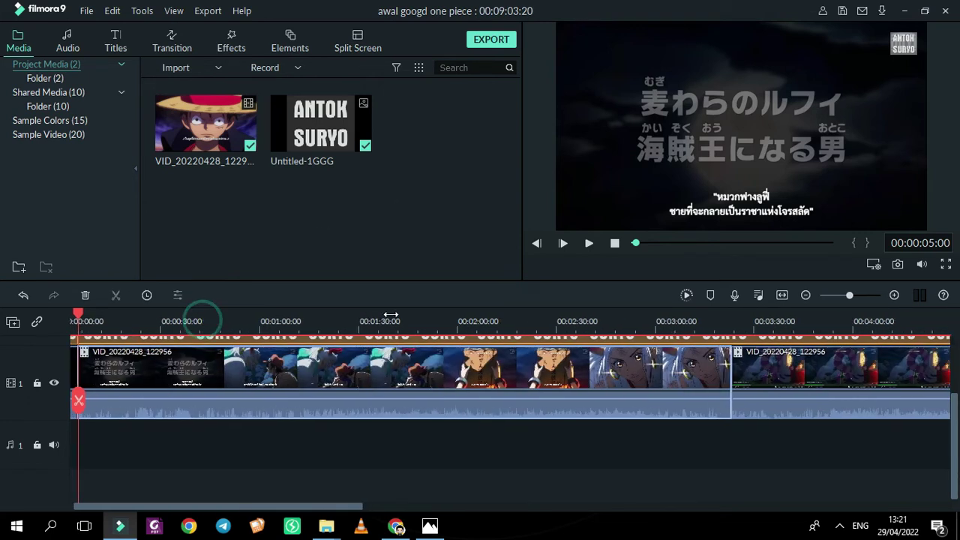
drag(220, 509, 142, 506)
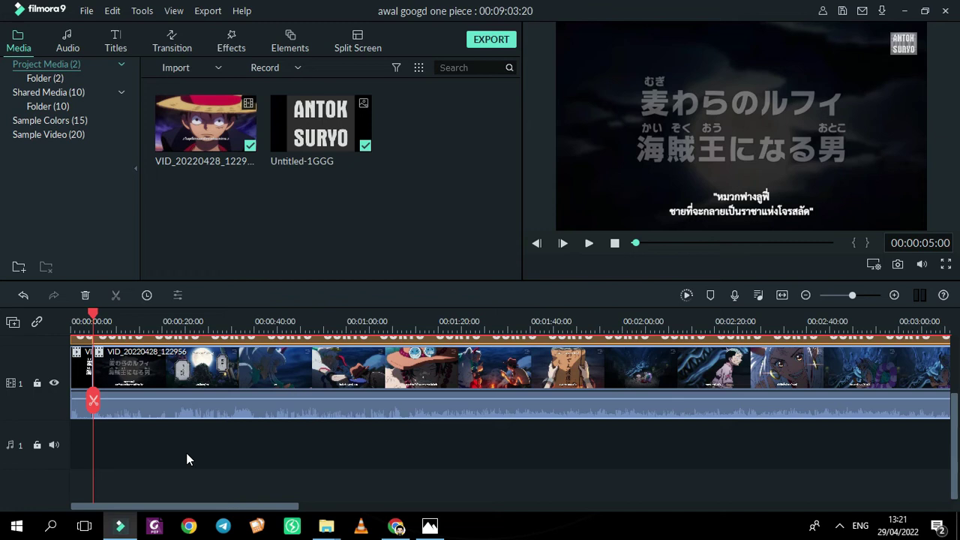
key(shift+Right)
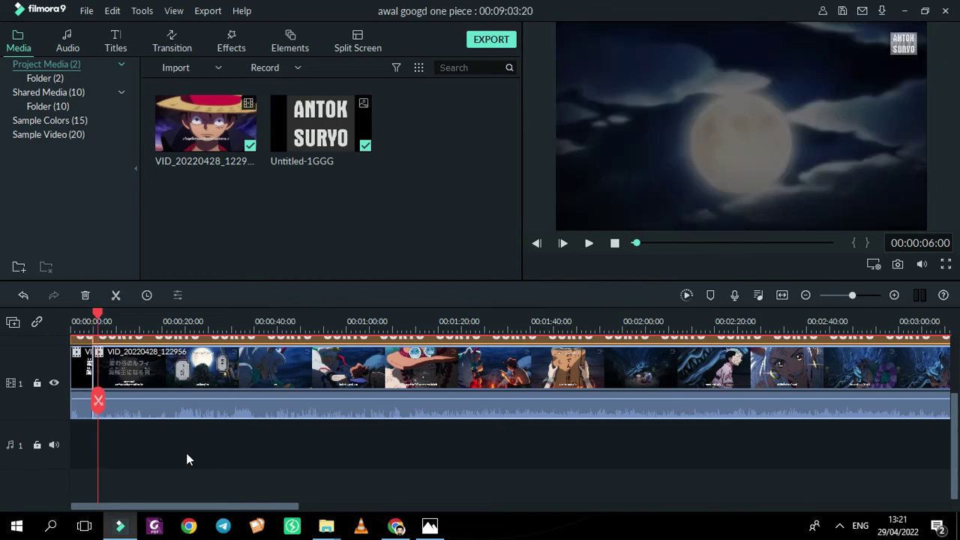
key(shift+Right)
key(shift+Right)
key(shift+Right)
key(shift+Right)
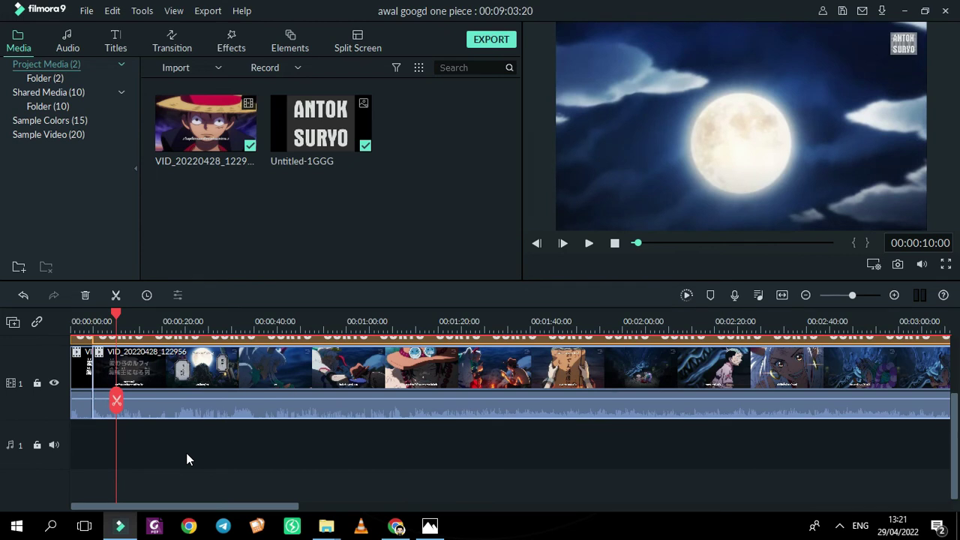
key(ctrl+b)
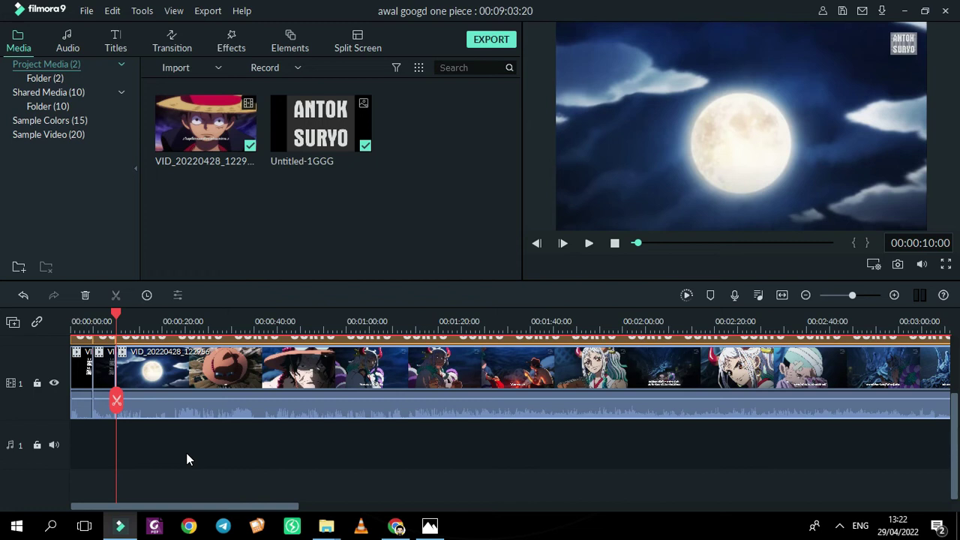
Step: Split the video clip on track 1 at 00:00:15:00, 00:00:20:00 and 00:00:25:00 to make further five-second segments
key(space)
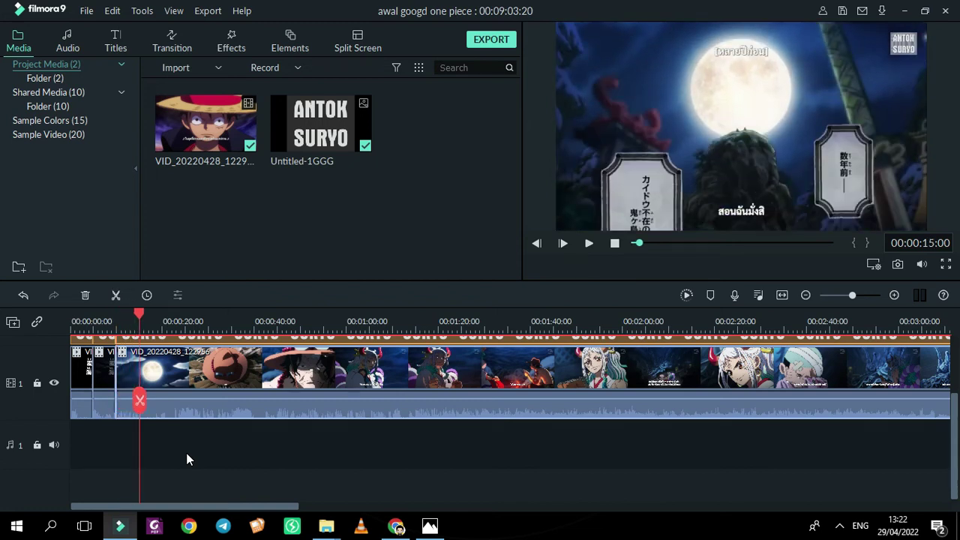
key(ctrl+b)
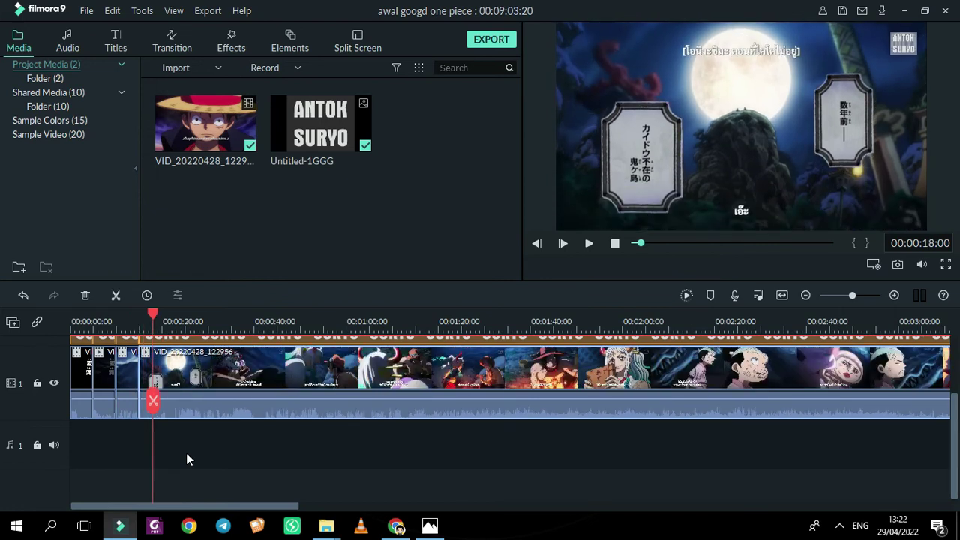
key(ctrl+b)
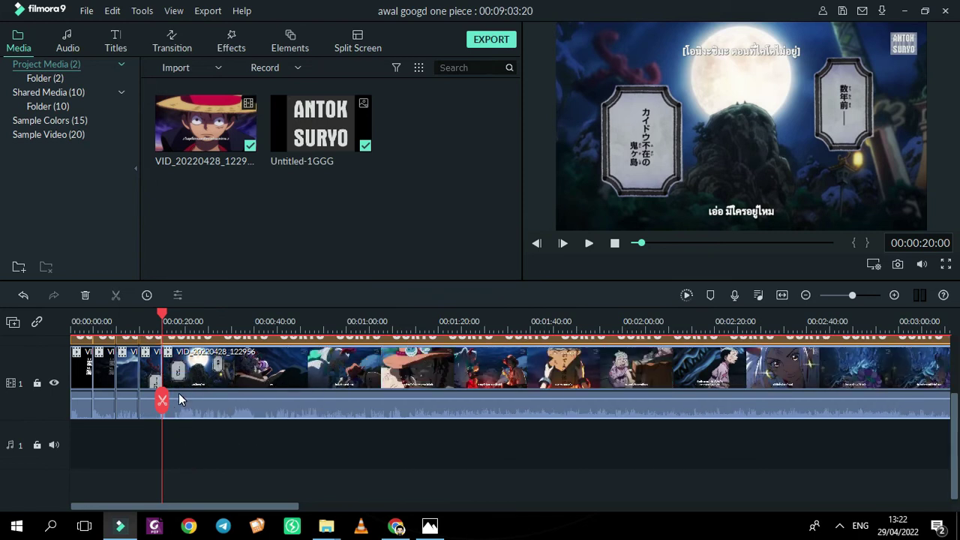
key(space)
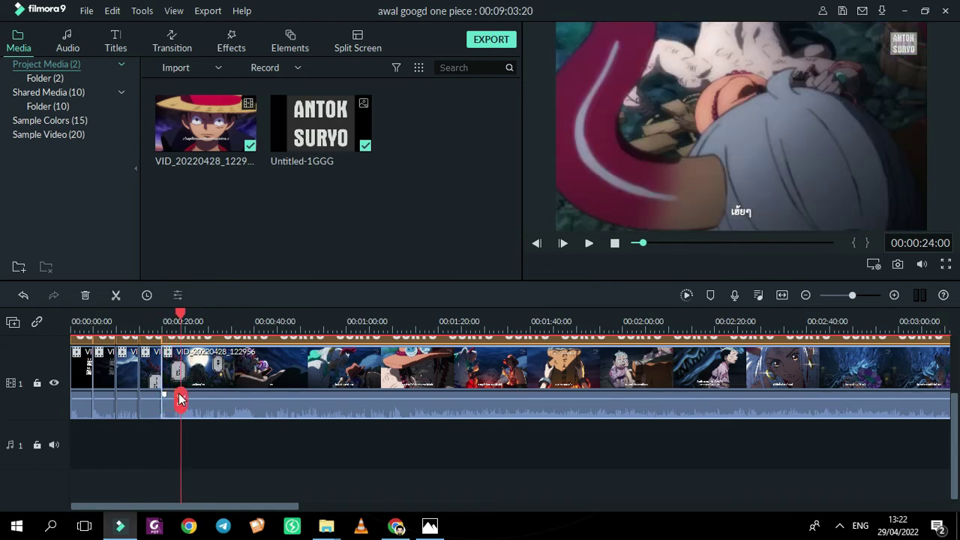
click(185, 400)
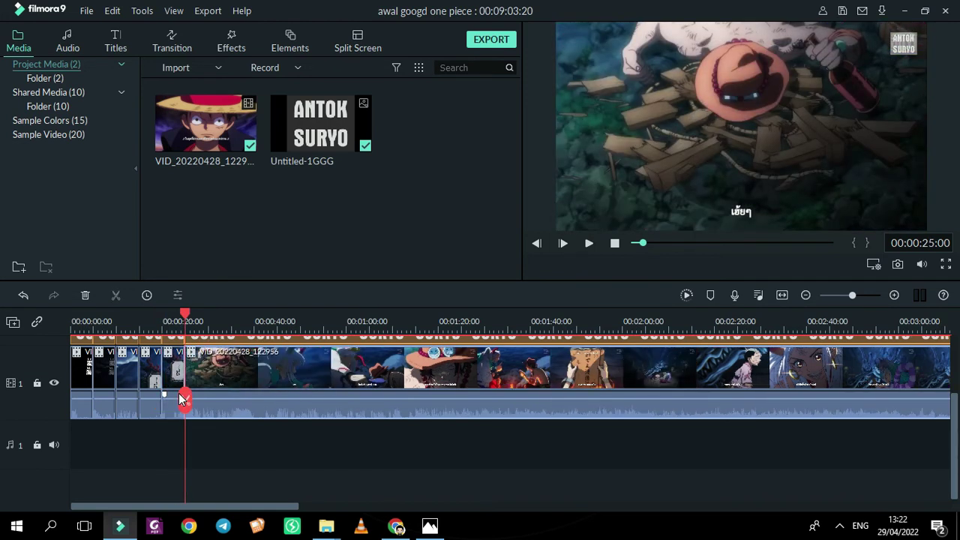
Step: Mark the second and fourth five-second segments on track 1 with the red color mark
click(152, 375)
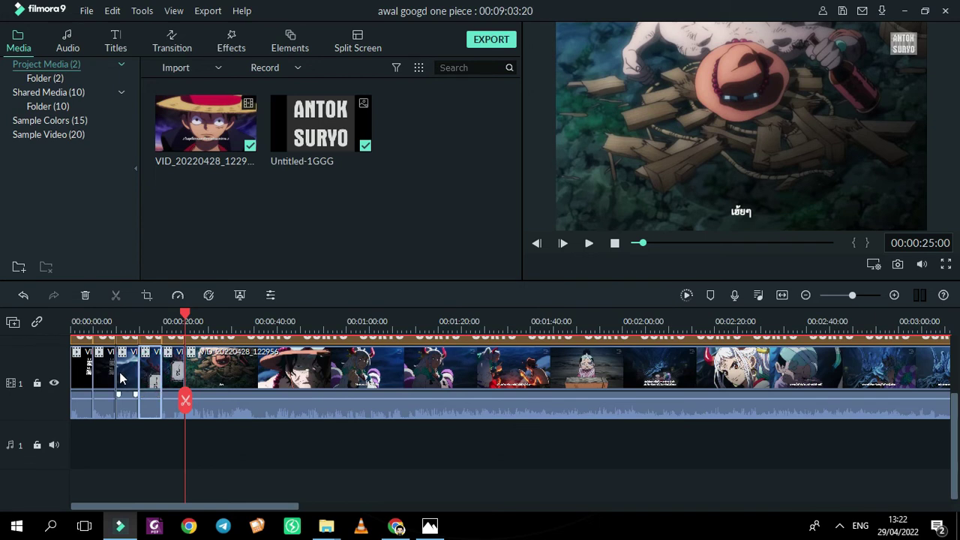
click(107, 377)
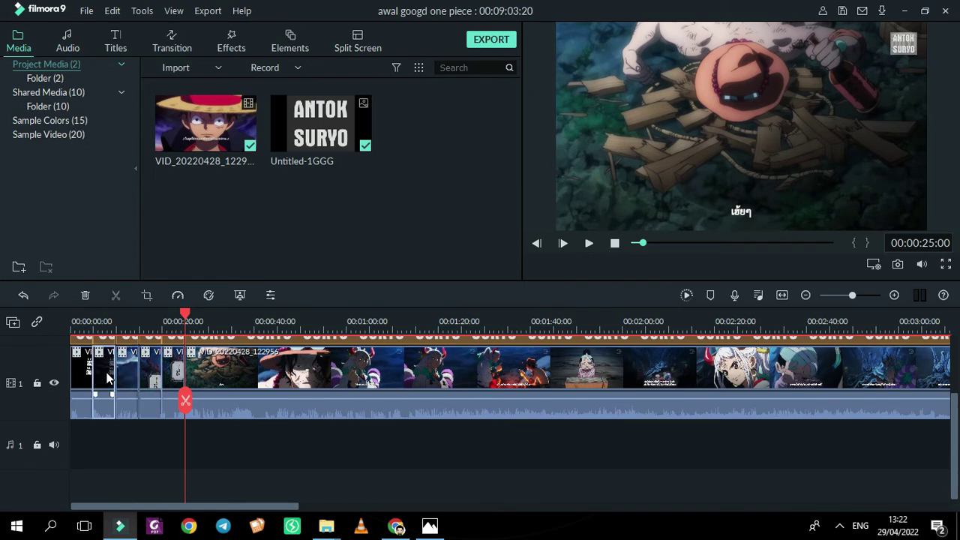
right_click(107, 377)
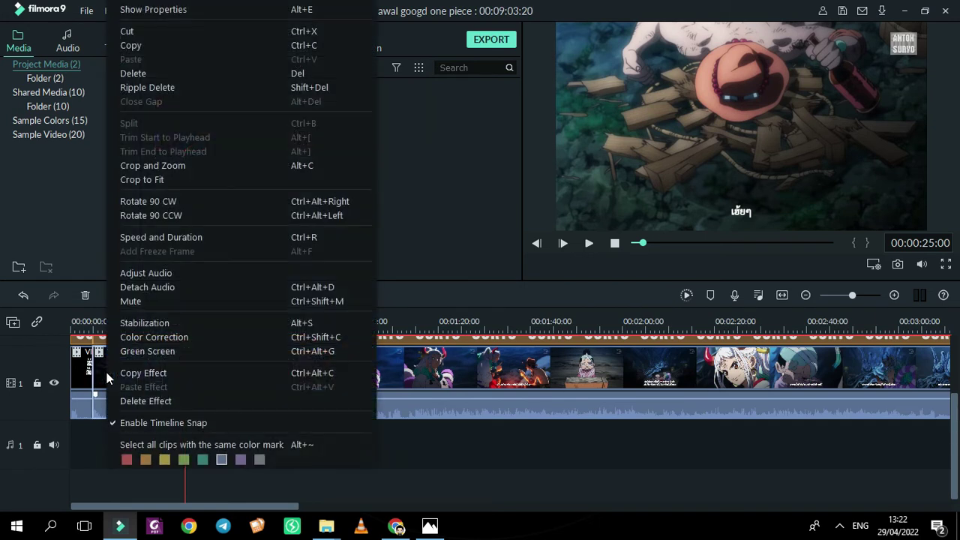
click(129, 462)
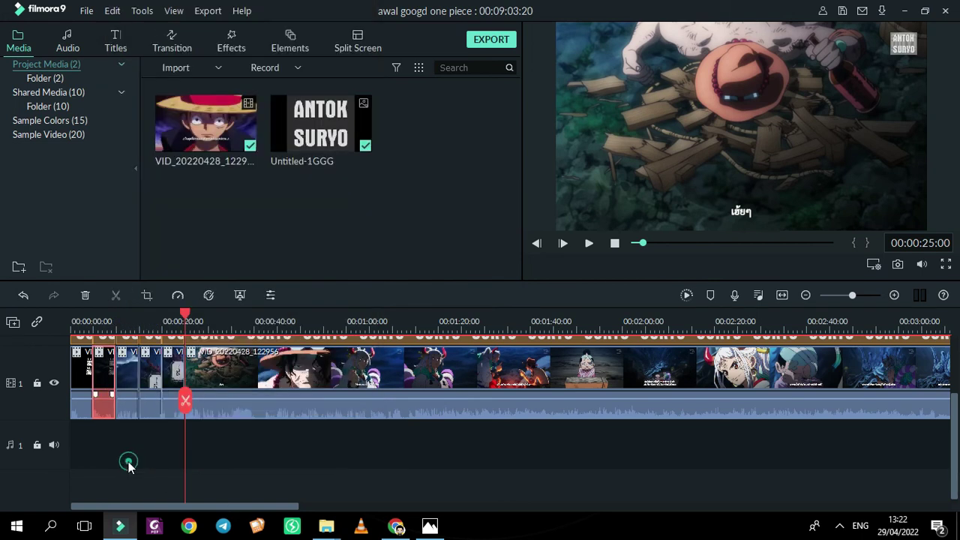
click(153, 374)
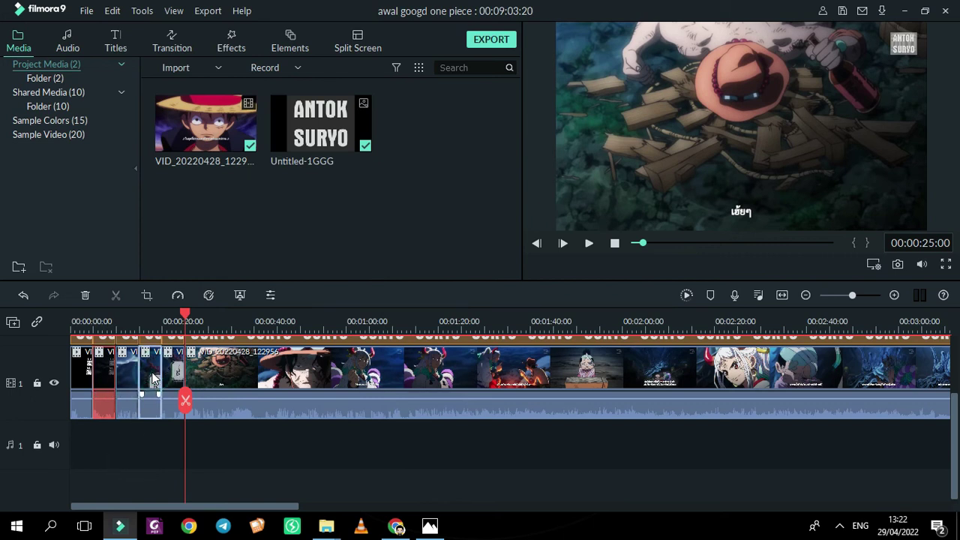
key(alt+1)
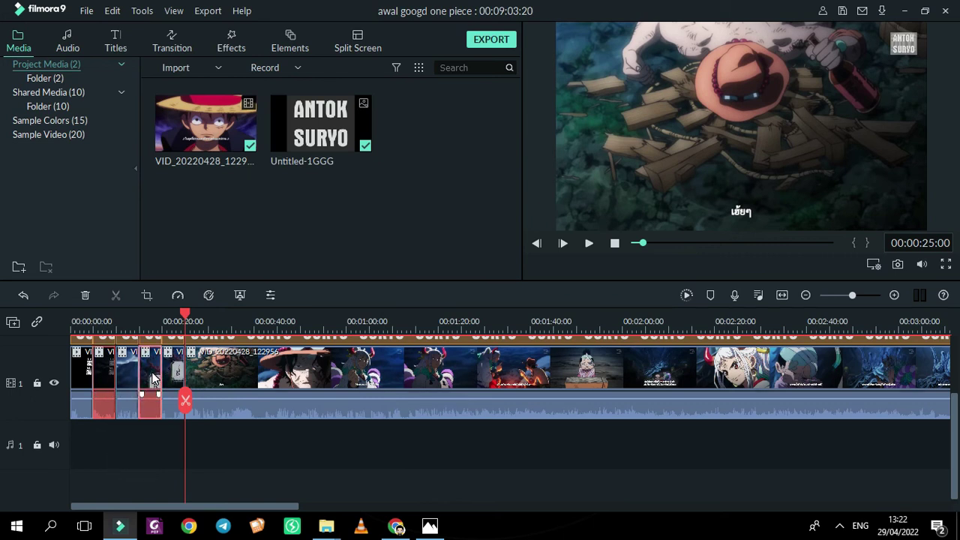
Step: Select all clips with the red color mark, delete them together leaving gaps, and scrub the playhead along the timeline to review the result
click(203, 373)
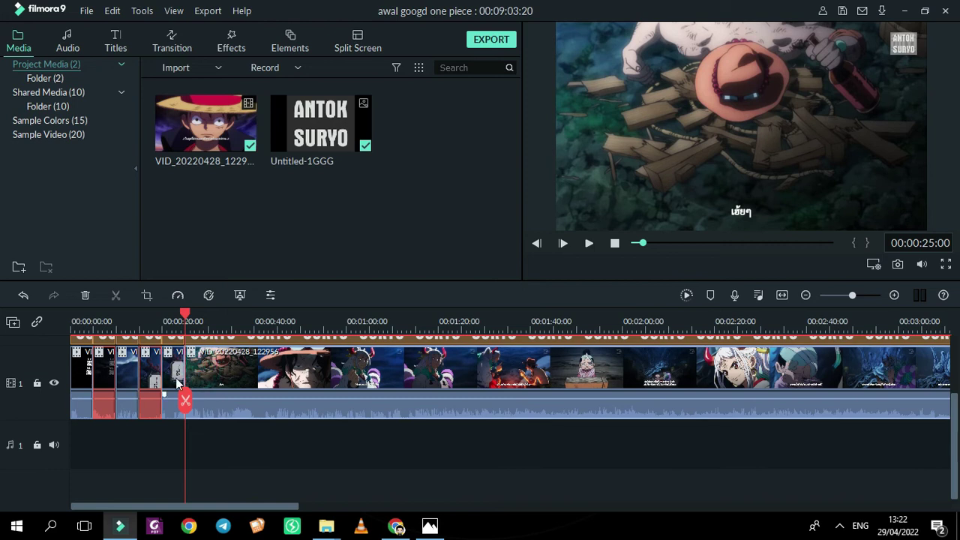
click(126, 375)
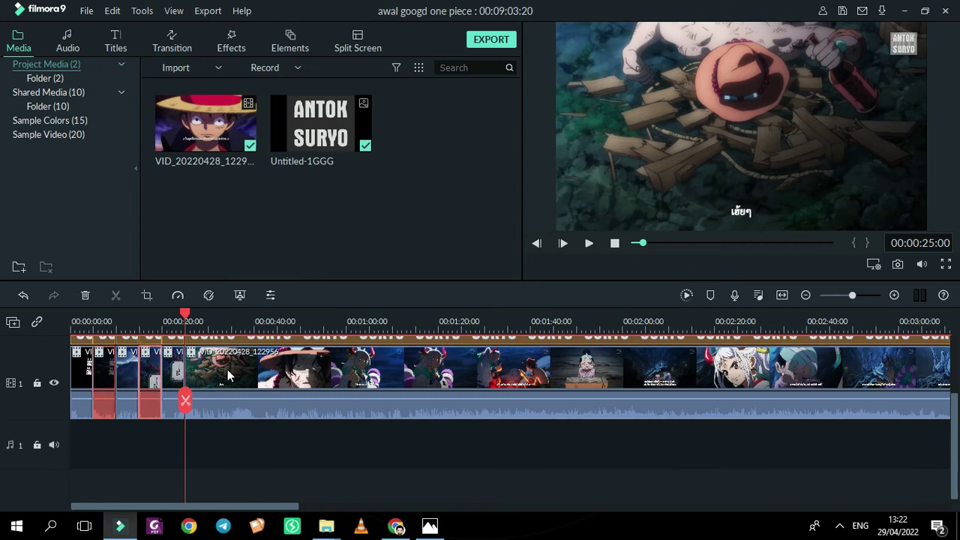
drag(185, 313, 193, 315)
click(229, 320)
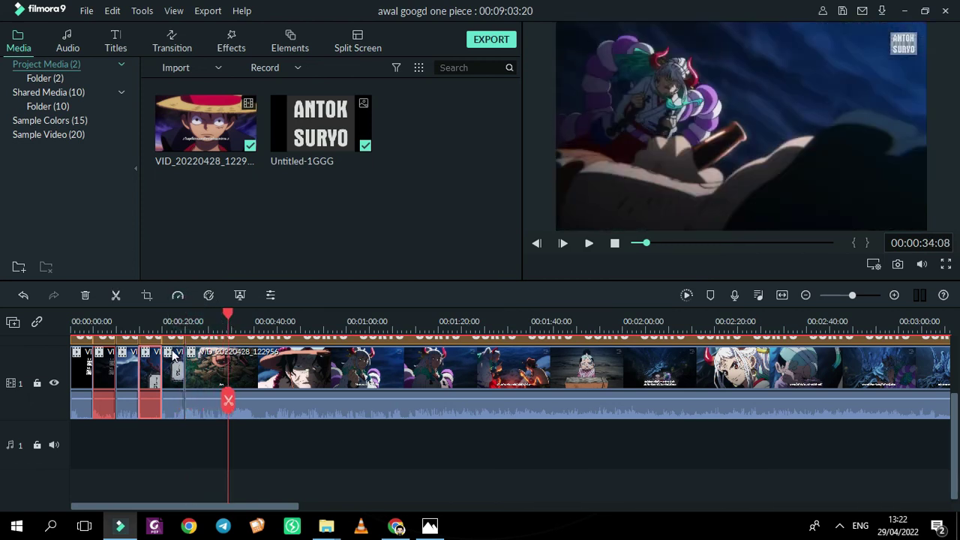
right_click(155, 368)
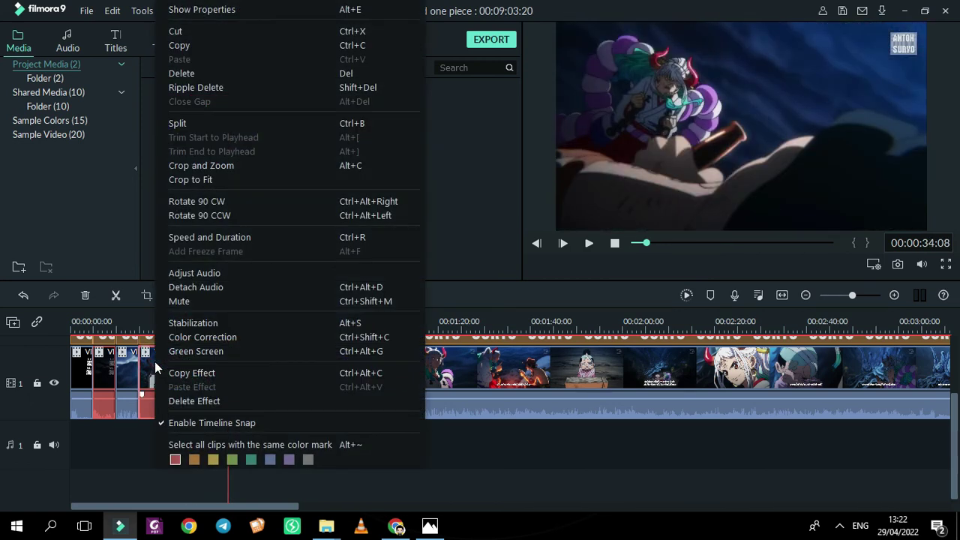
click(207, 445)
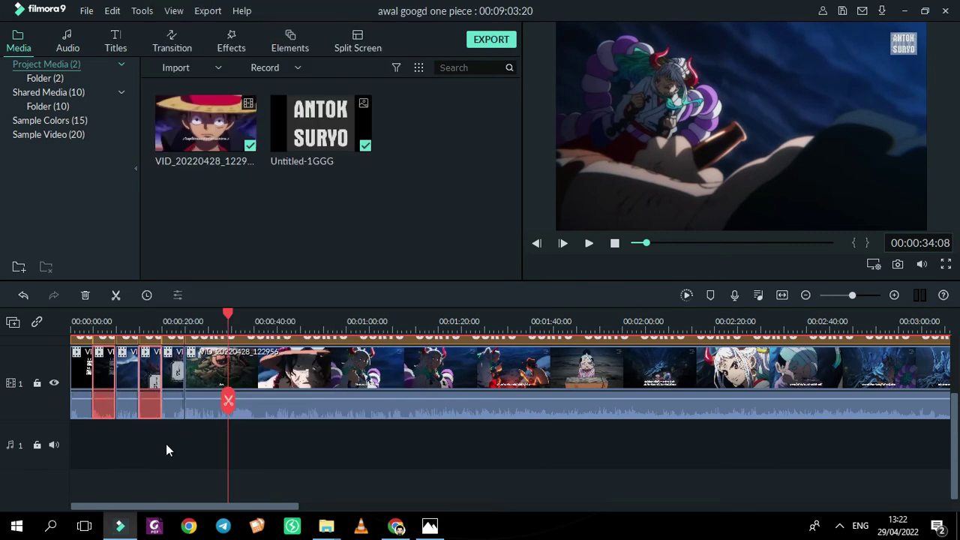
key(Delete)
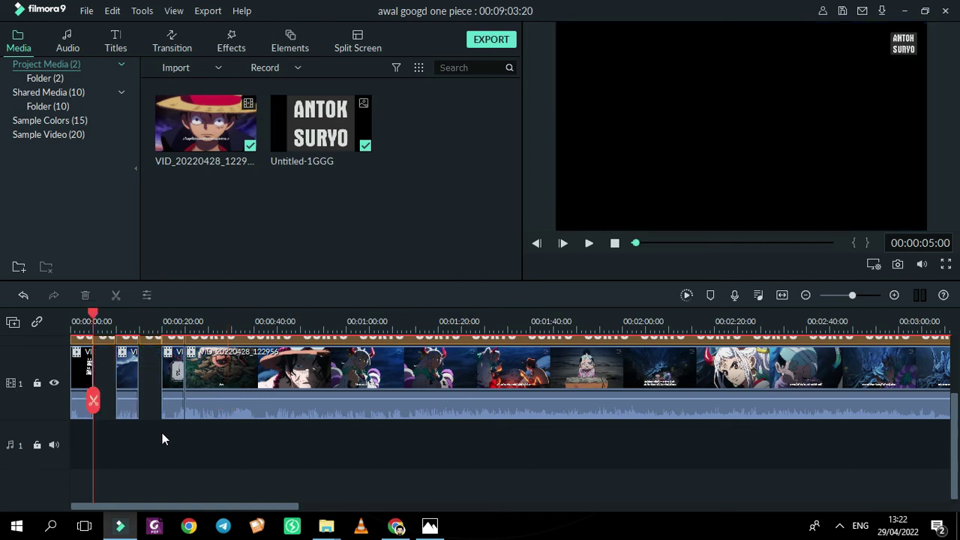
drag(92, 313, 242, 351)
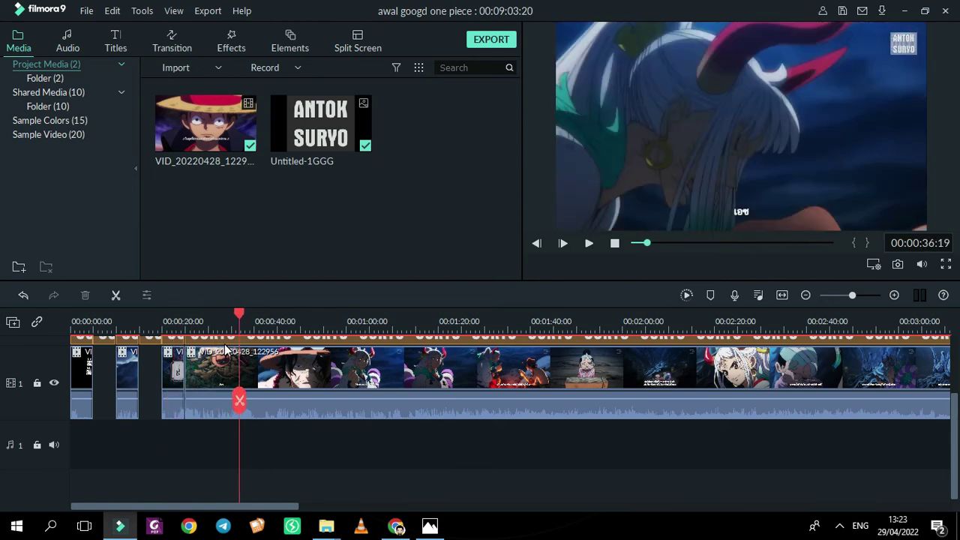
drag(451, 324, 118, 330)
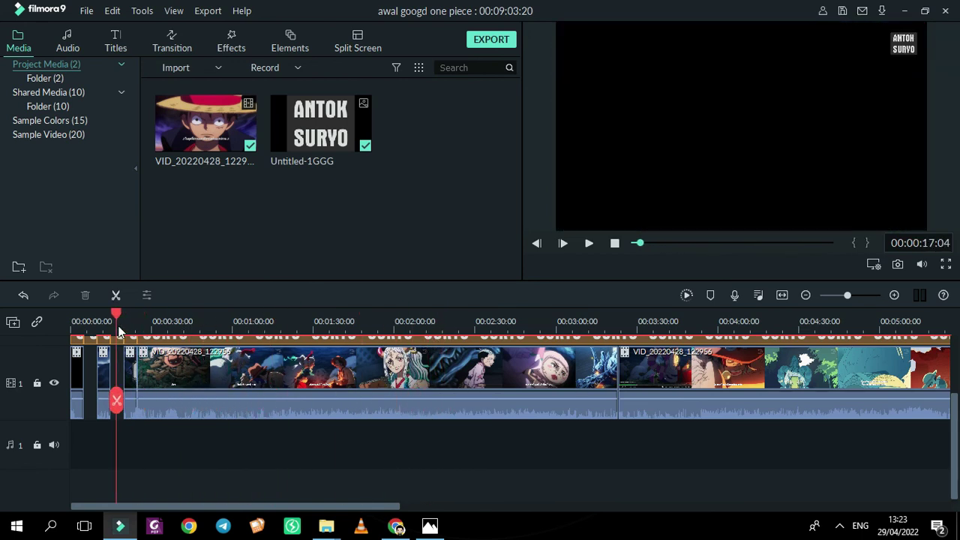